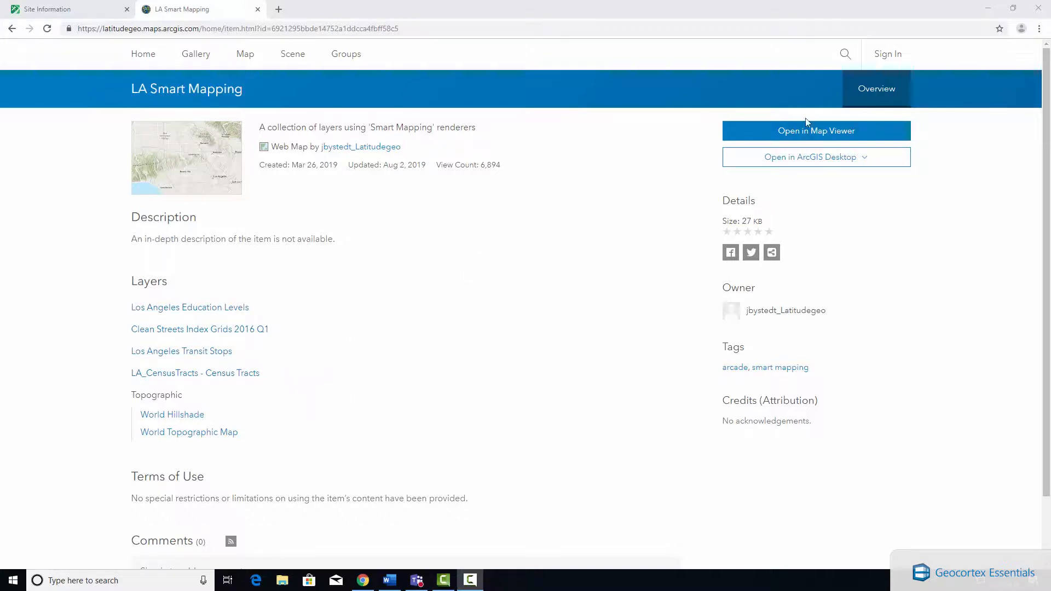
Open the LA Smart Mapping web map in the map viewer and look over the census tract symbols around Los Angeles.
click(836, 133)
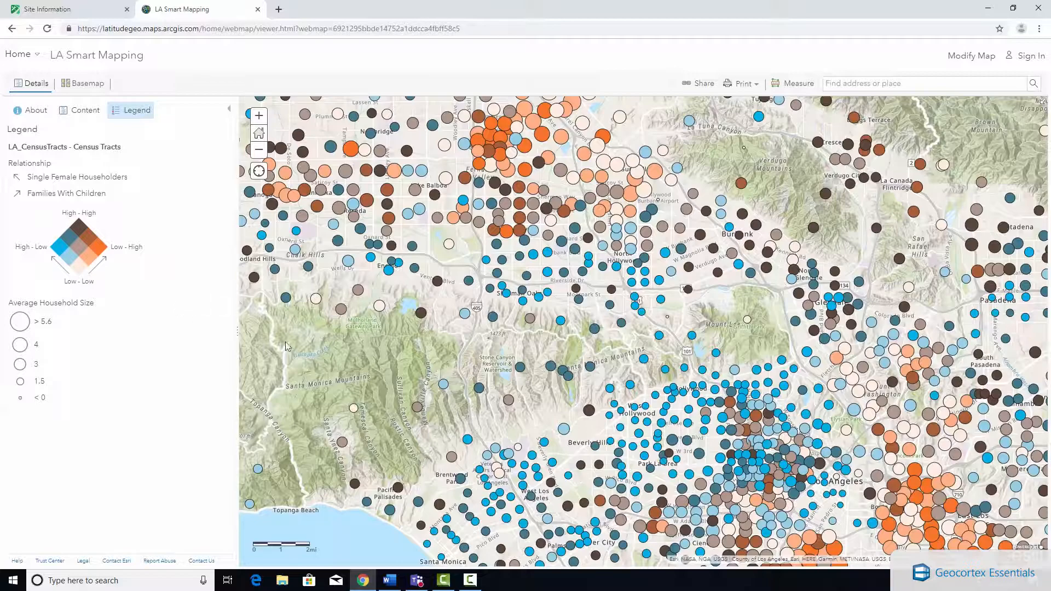
scroll(657, 370, down, 1)
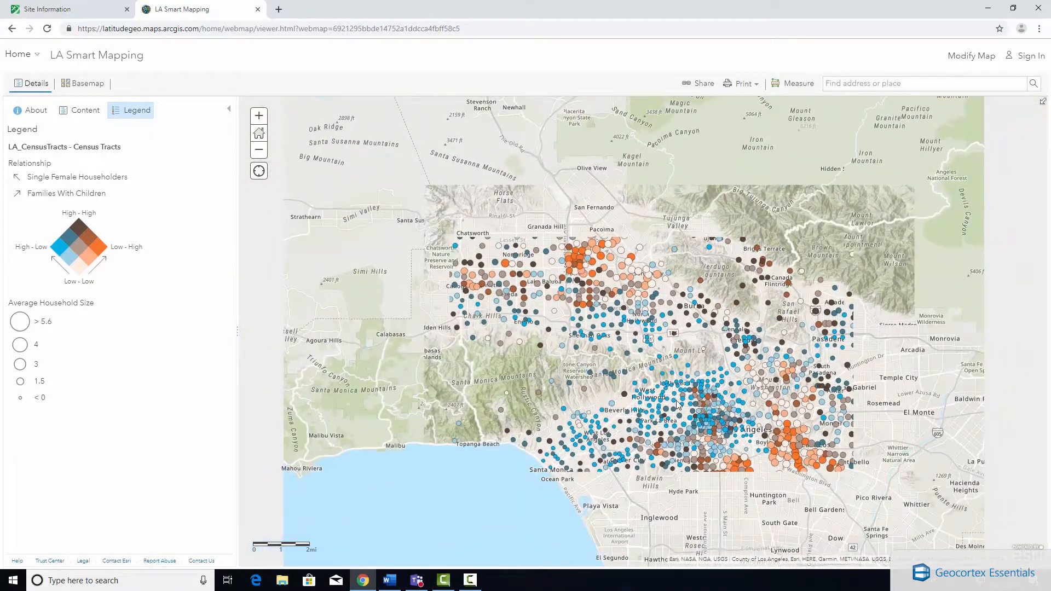
scroll(747, 432, up, 1)
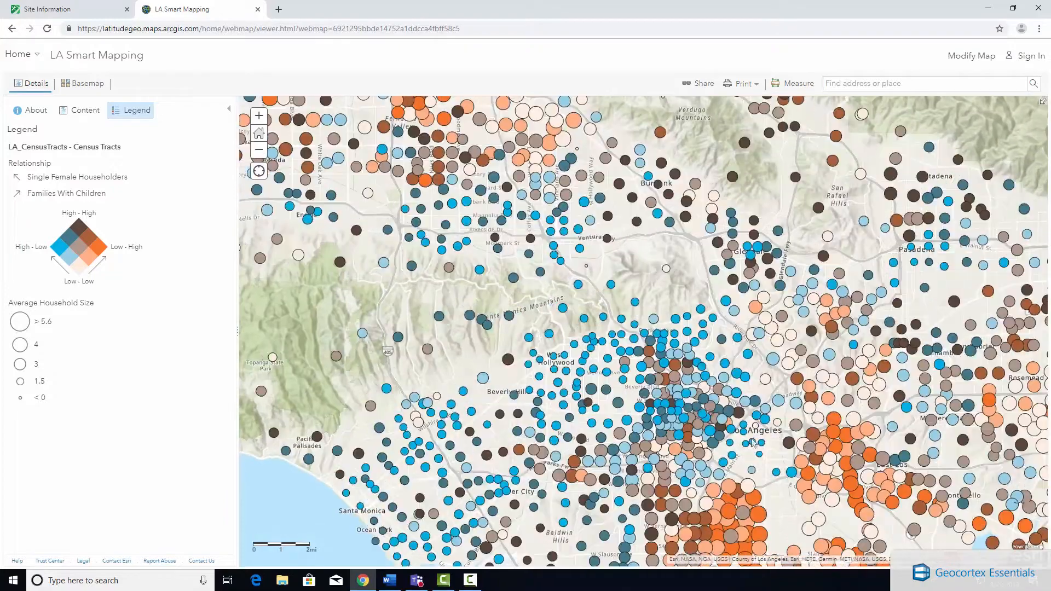
drag(758, 413, 645, 220)
drag(544, 205, 605, 329)
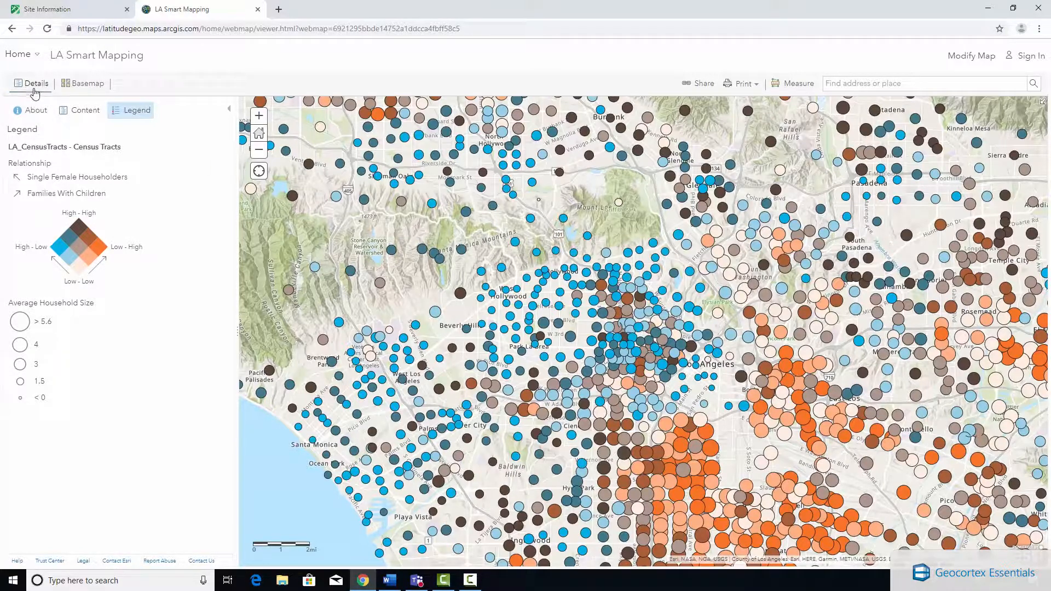
Open the Relationship style options of the LA_CensusTracts - Census Tracts layer from its Relationship and Size drawing style.
click(82, 110)
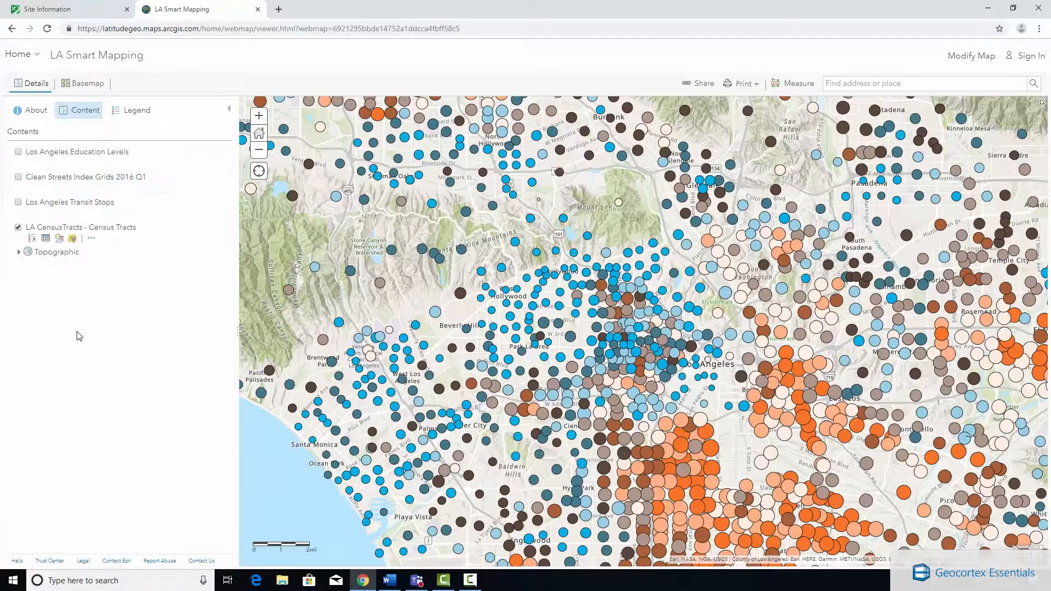
click(60, 241)
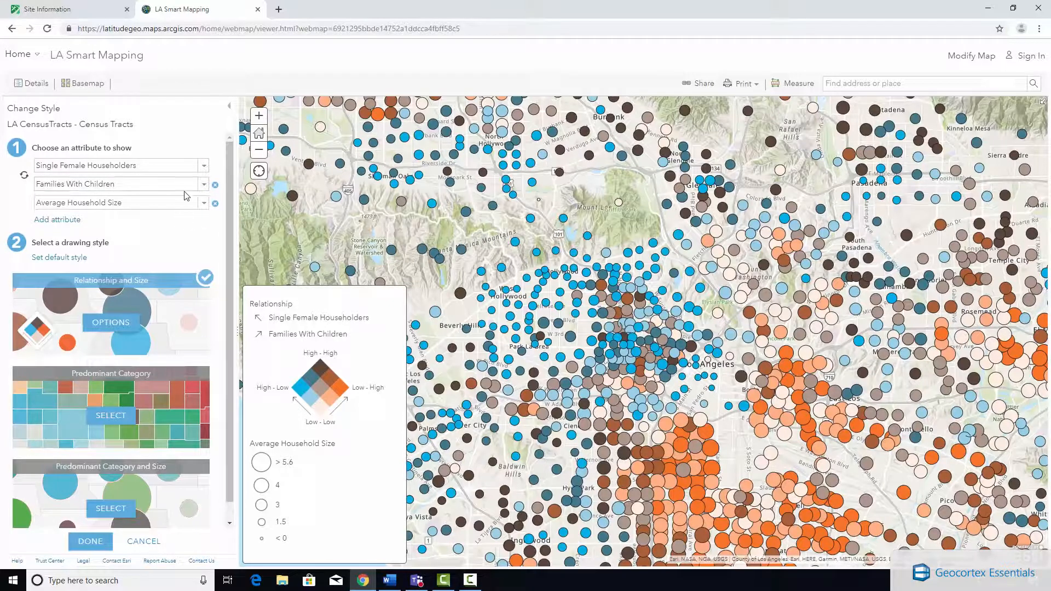
scroll(218, 283, down, 1)
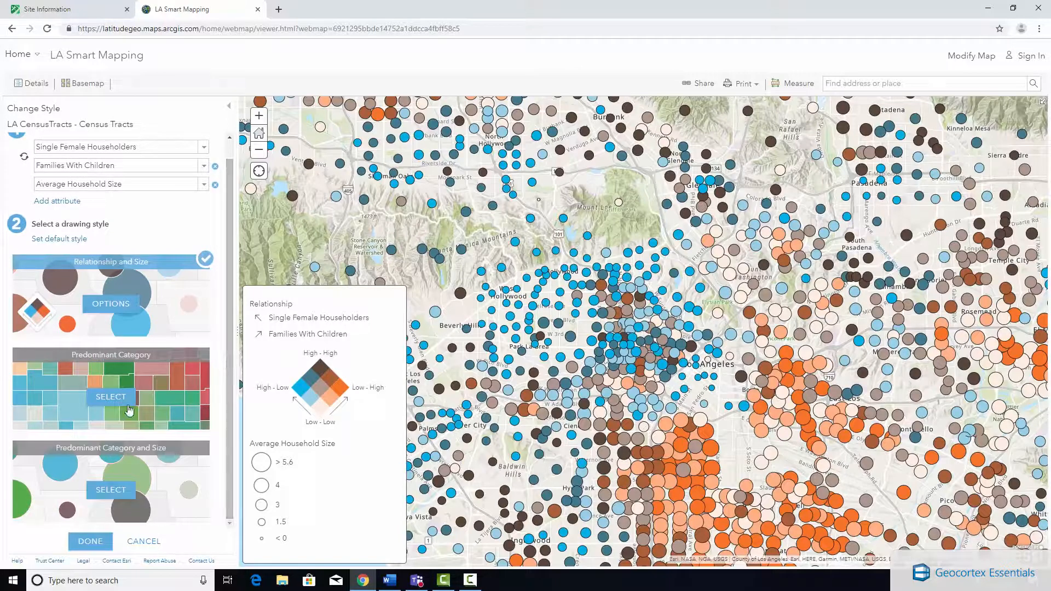
click(112, 308)
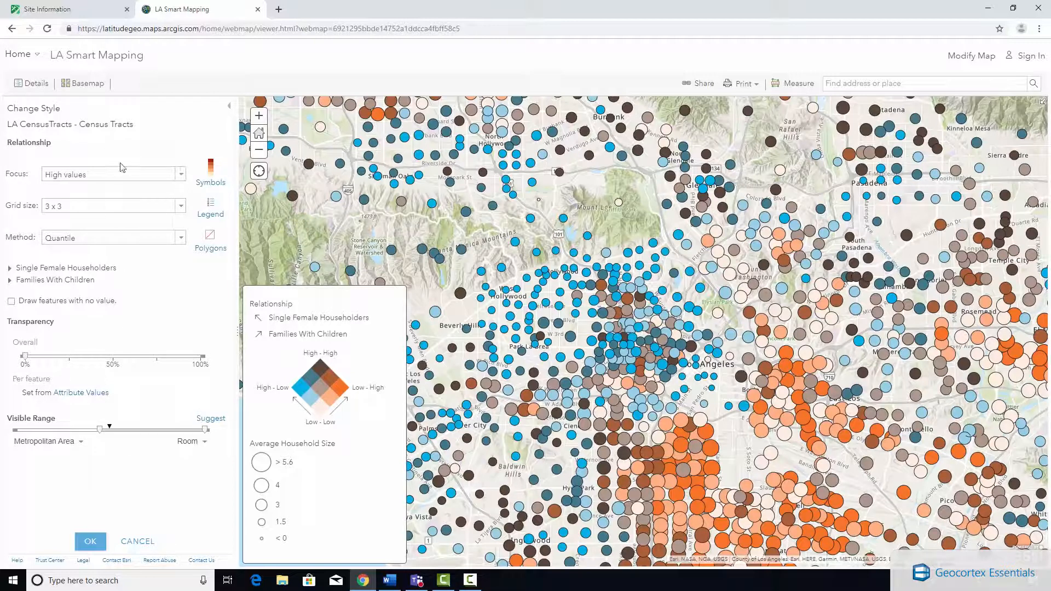
Review the available focus, grid size and classification method choices for the census tracts relationship style.
click(76, 174)
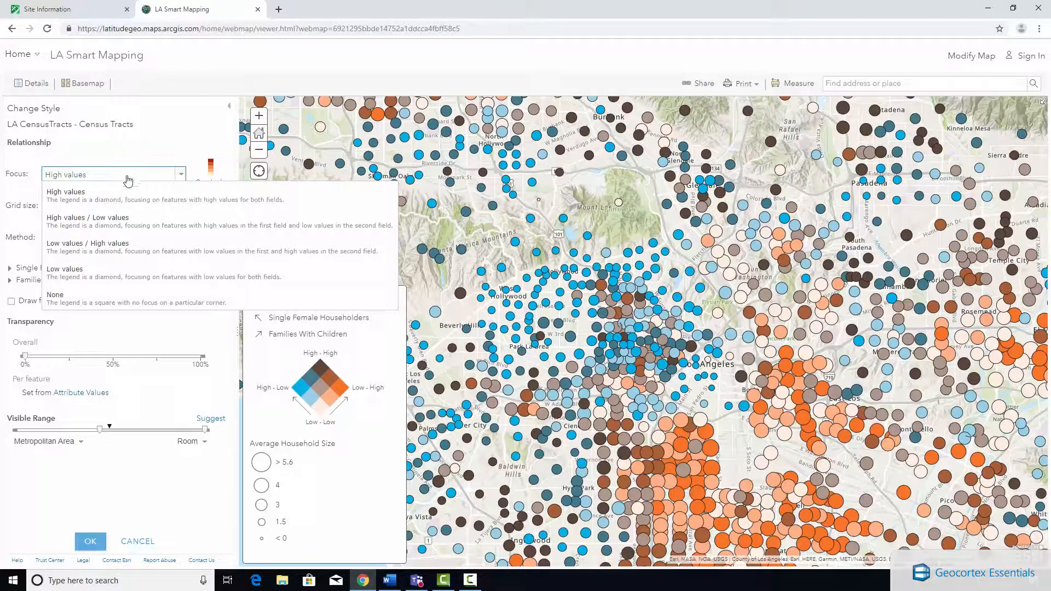
click(181, 174)
click(182, 206)
click(183, 207)
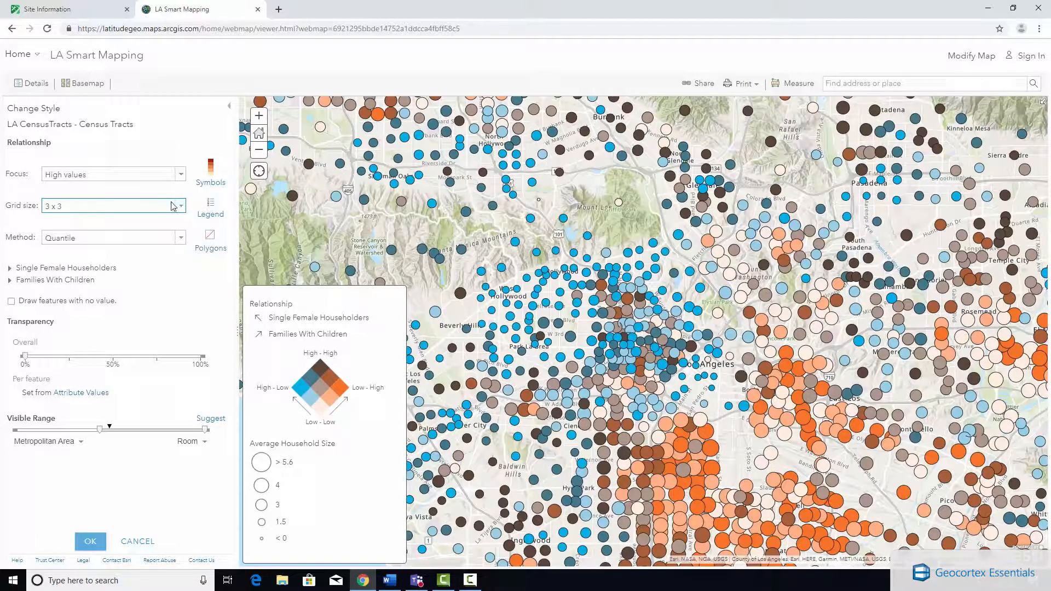
click(182, 238)
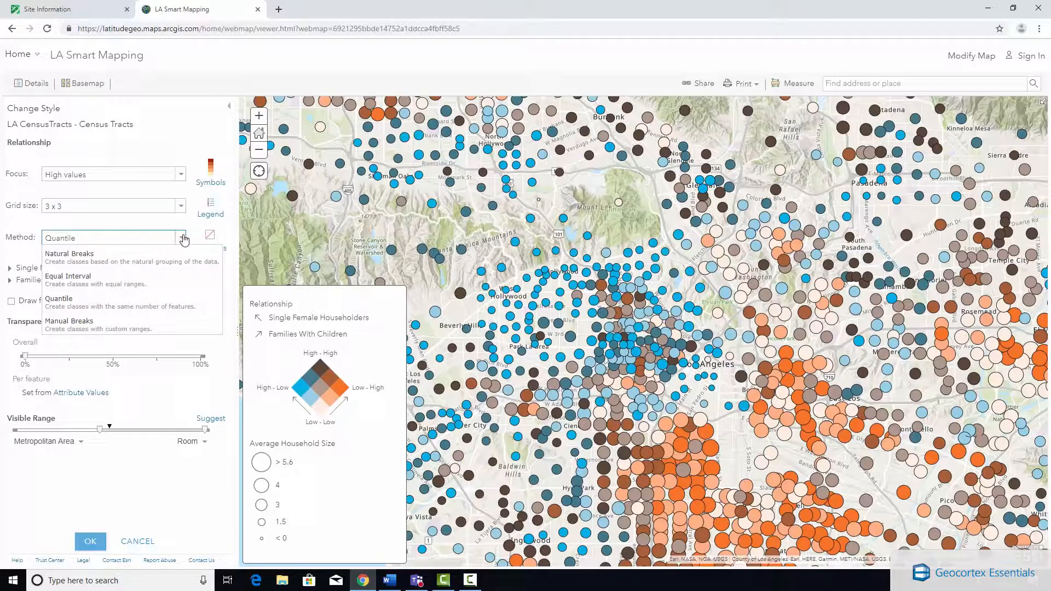
click(183, 239)
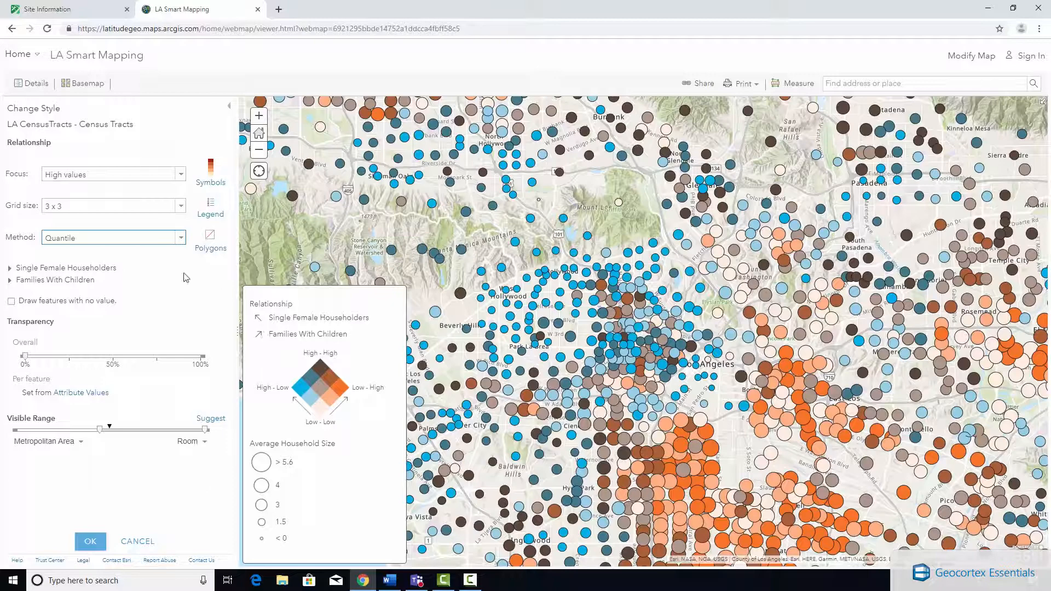
Inspect the census tracts symbol shape and size settings, and leave the layer's style editing without applying changes.
click(210, 171)
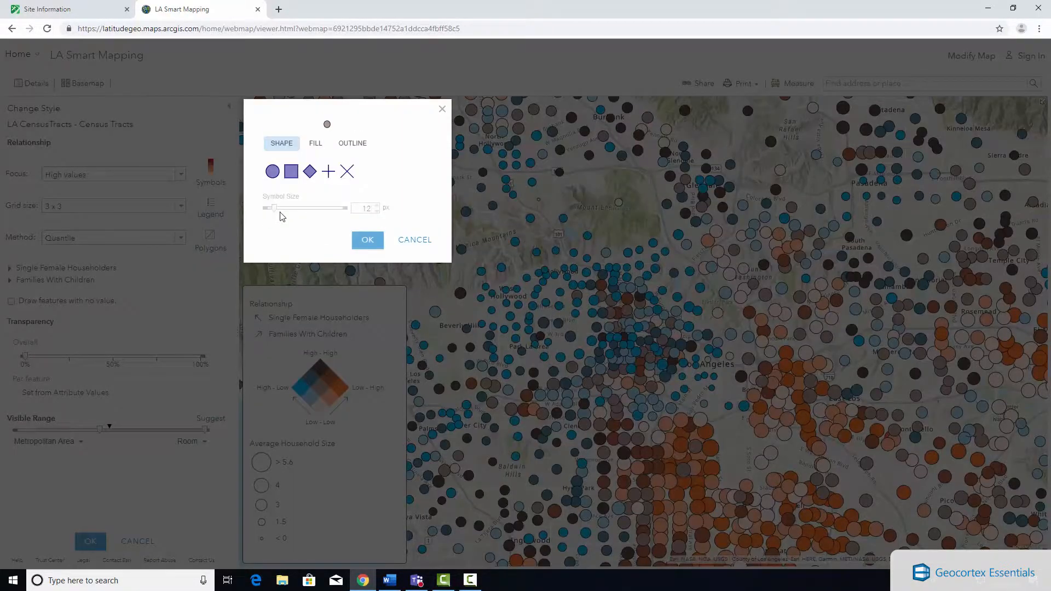
click(419, 240)
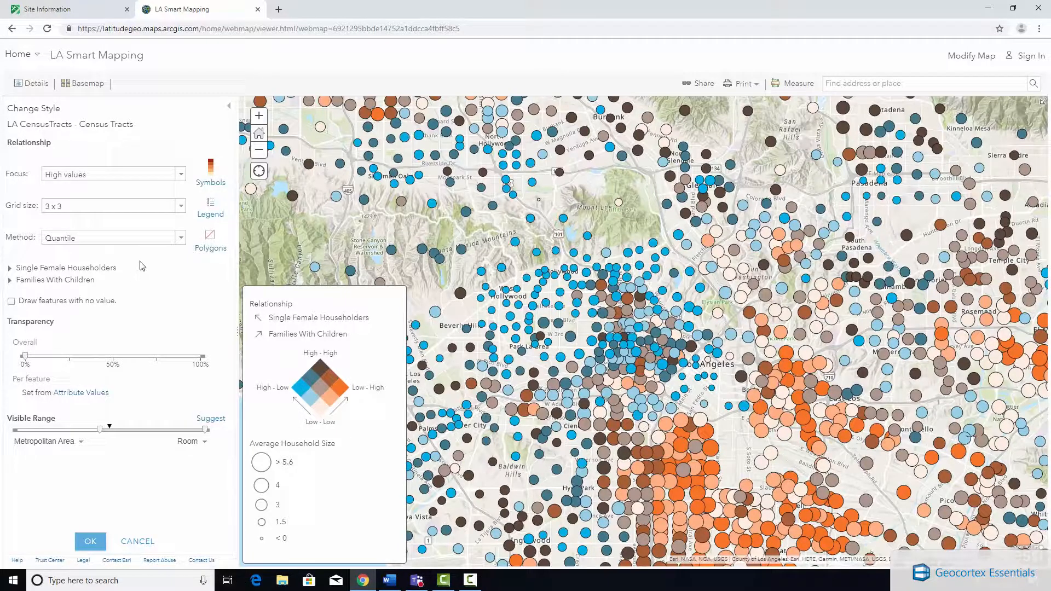
click(145, 544)
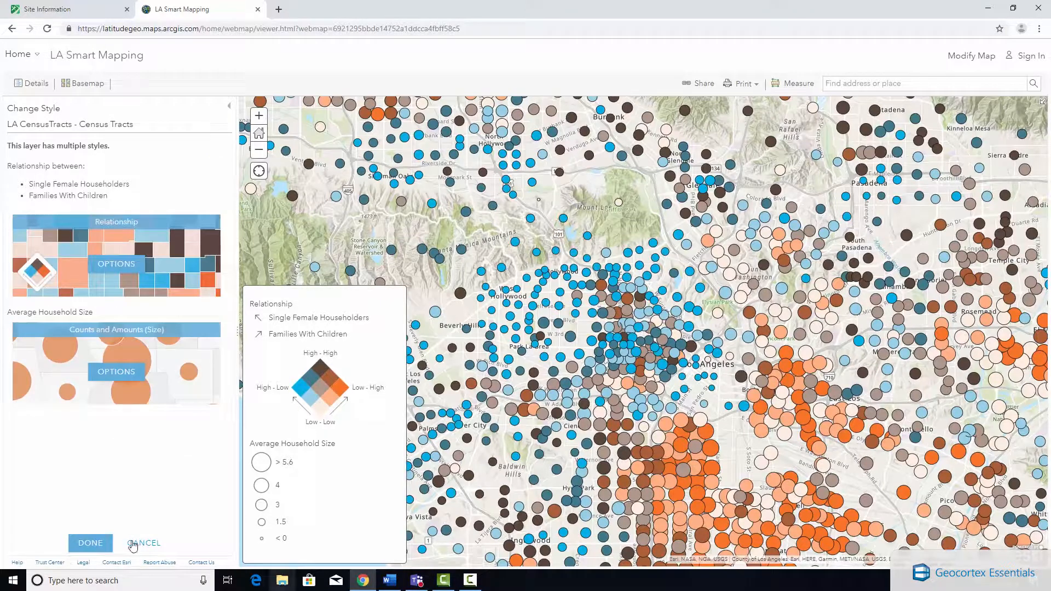
click(149, 543)
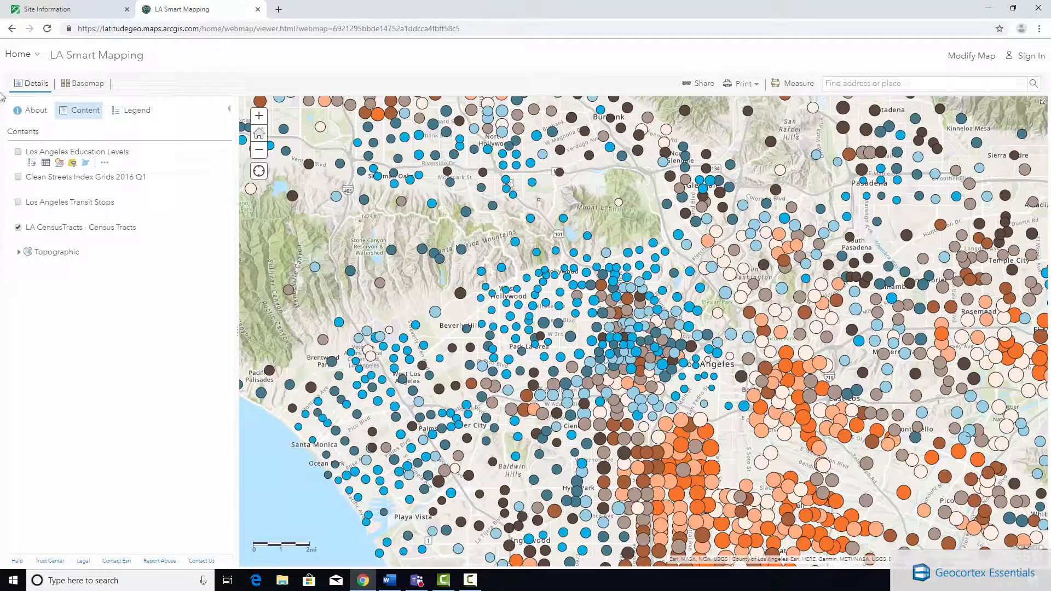
Show Clean Streets Index Grids 2016 Q1 instead of the census tracts layer and open its style settings.
click(18, 227)
click(18, 177)
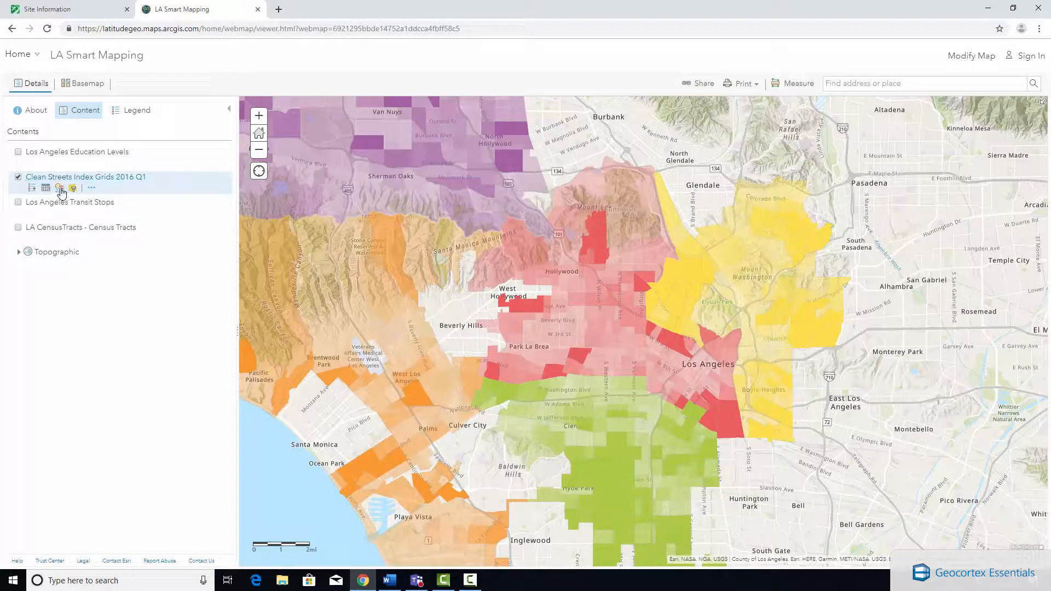
click(60, 189)
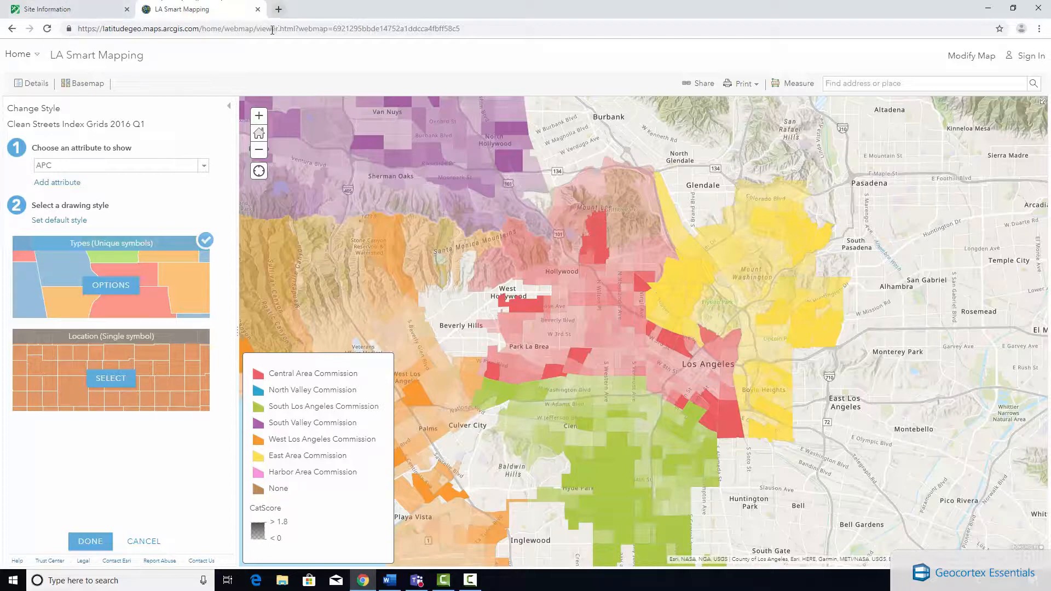
Switch to the LA County site in Geocortex Essentials Manager and review its web map reference and map layer list.
click(84, 7)
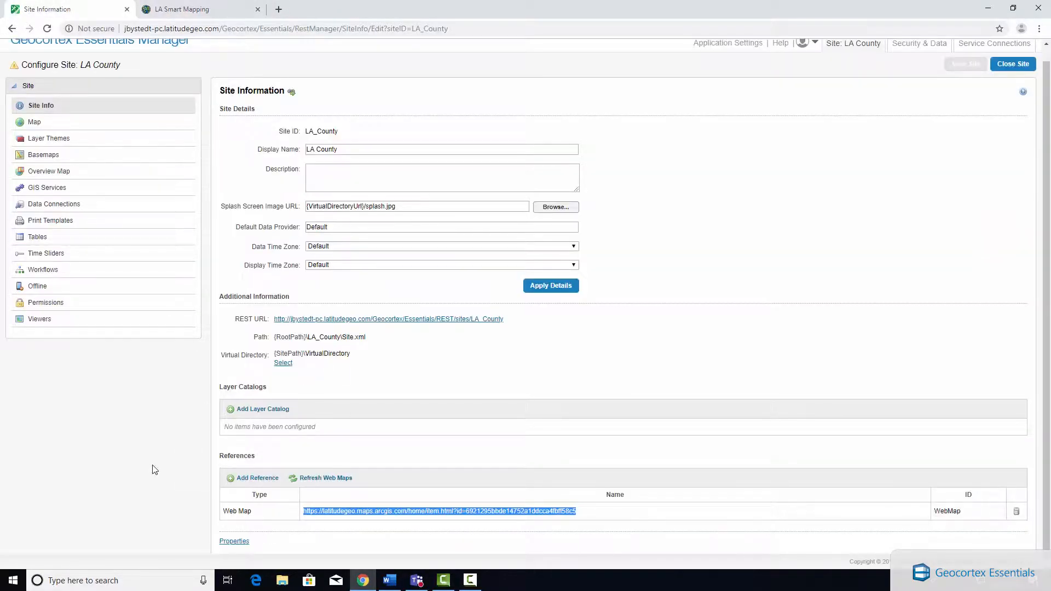
scroll(219, 328, up, 1)
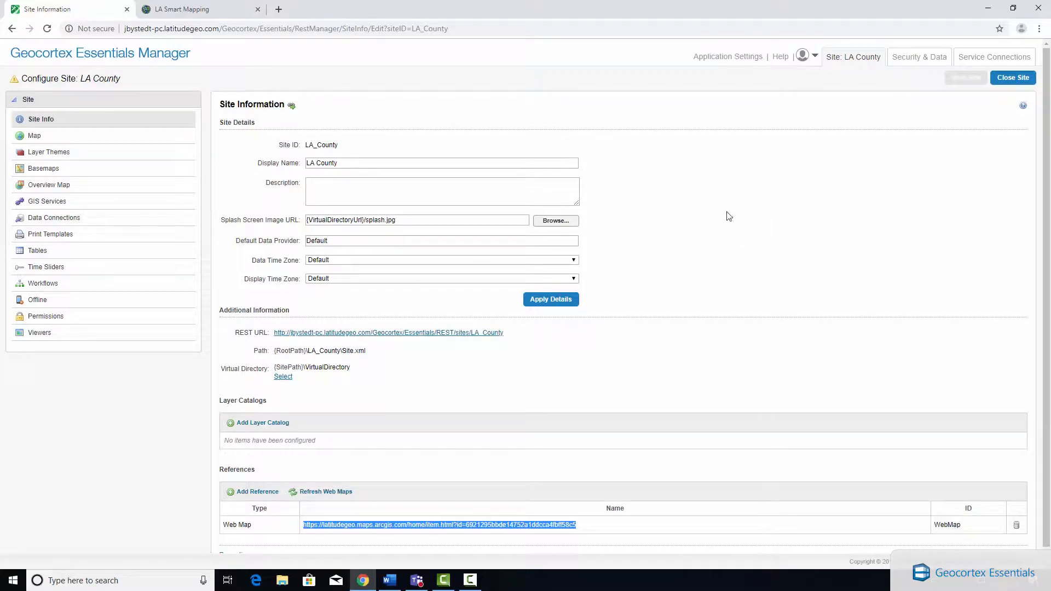
scroll(752, 276, down, 1)
click(636, 516)
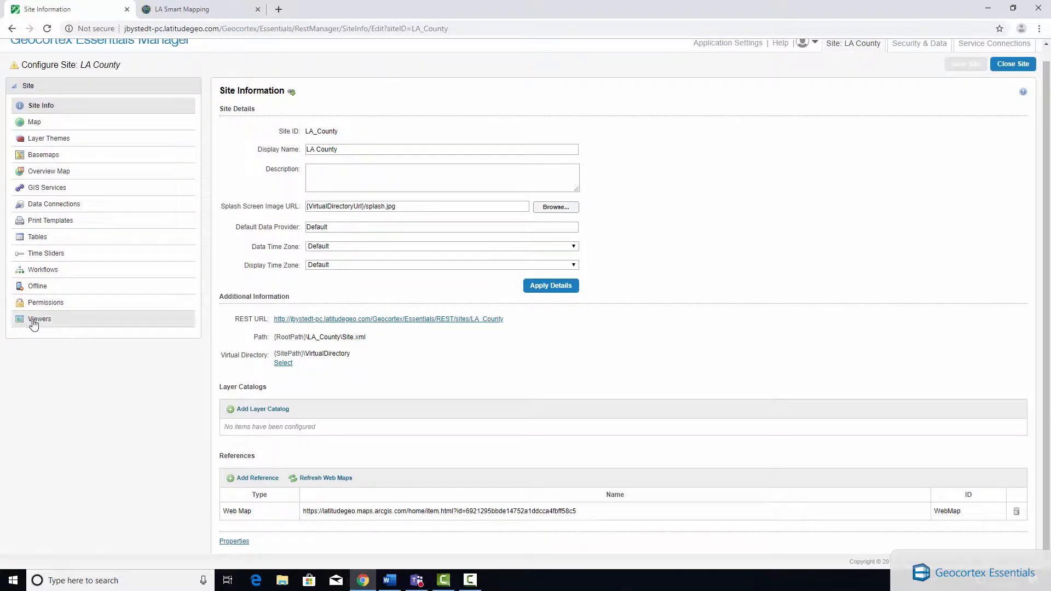
click(51, 122)
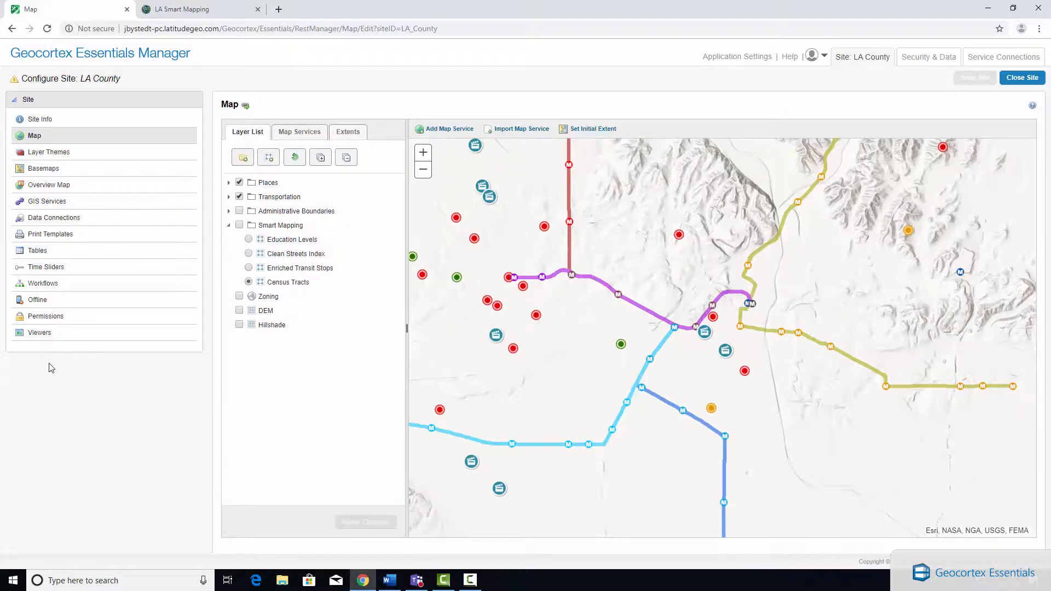
Open the details of the site's LA_Viewer and launch the viewer in the browser.
click(38, 334)
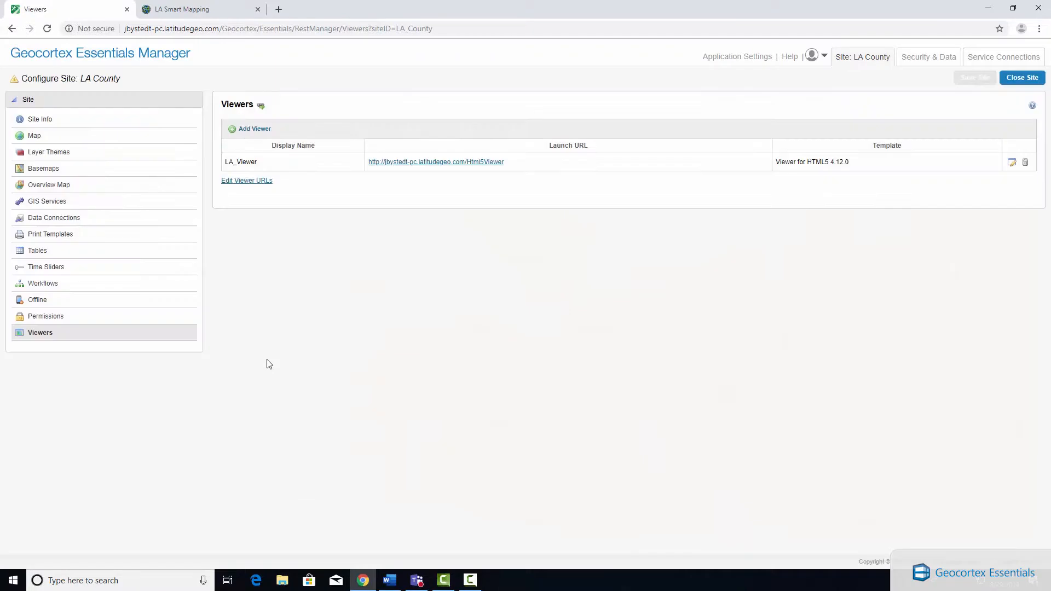
click(1012, 163)
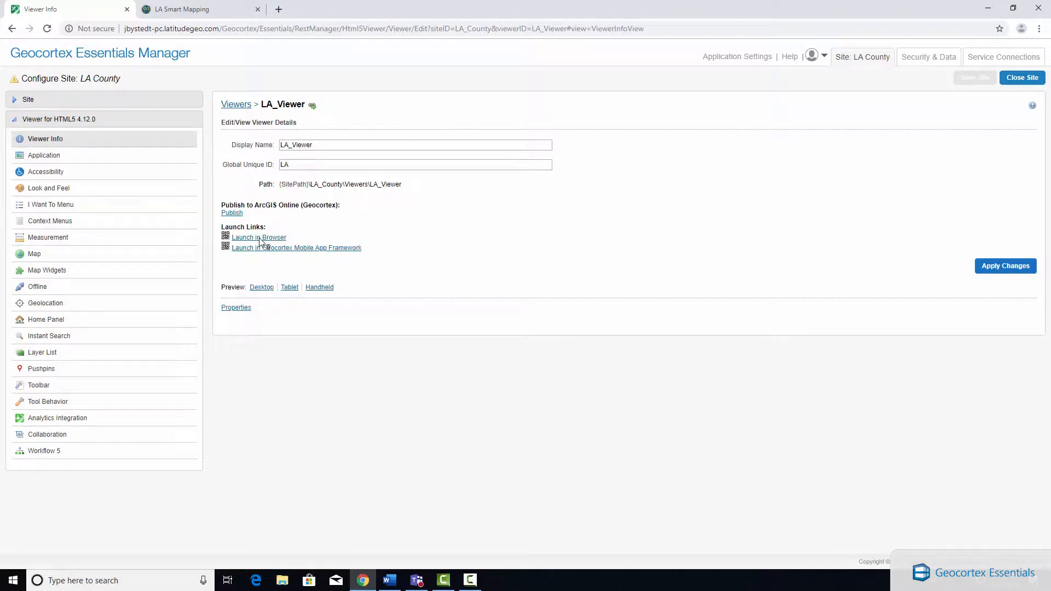
click(269, 239)
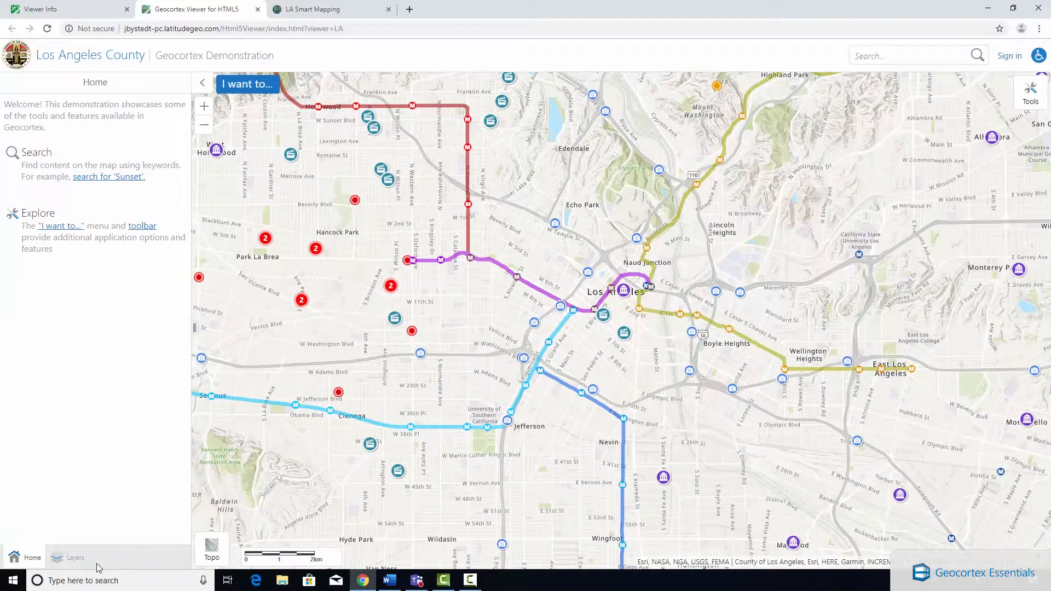
Display the viewer's layer list and turn on the Smart Mapping group to show the census tracts across Los Angeles.
click(61, 558)
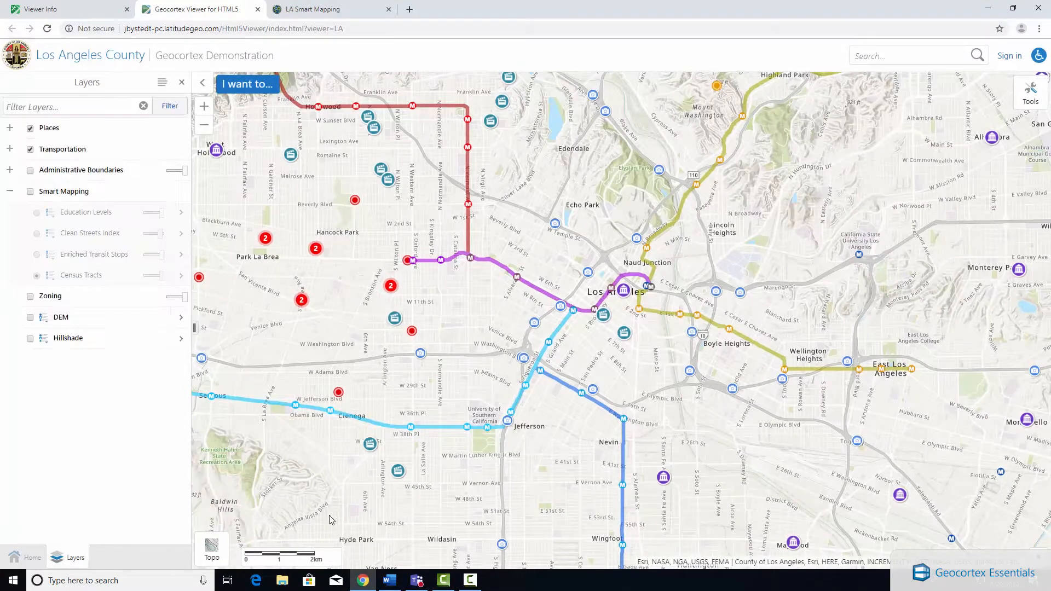
click(30, 192)
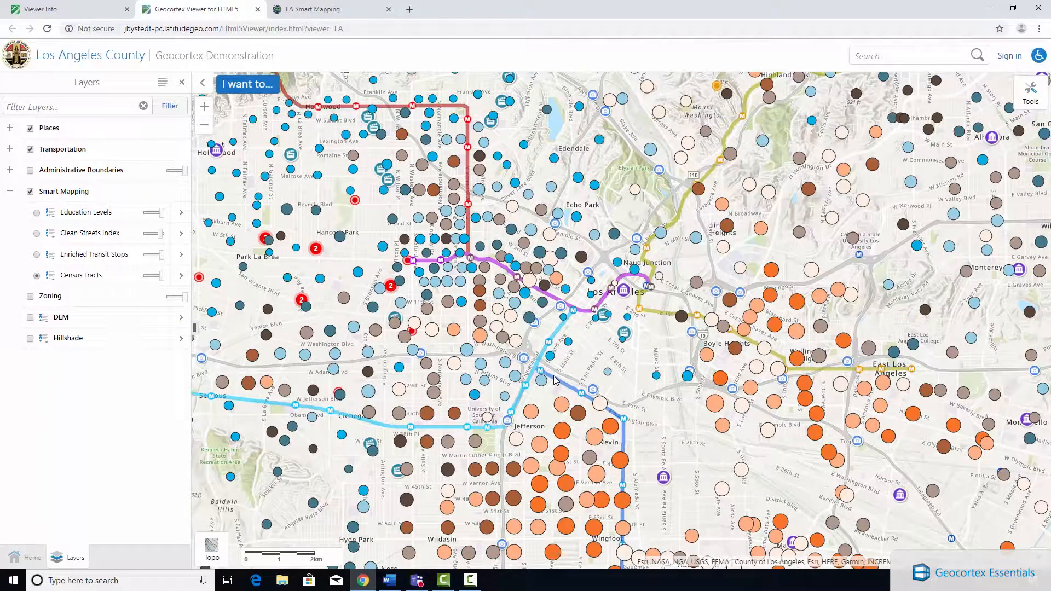
scroll(557, 381, down, 1)
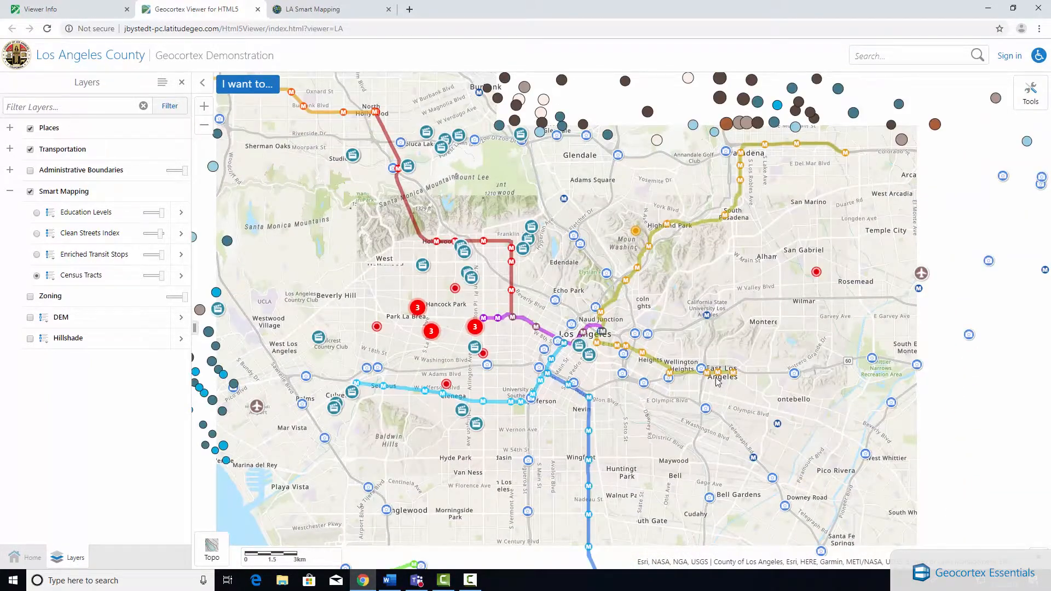
Expand the Census Tracts legend and review its relationship colours and household size symbols, dismissing the chat notification.
click(51, 276)
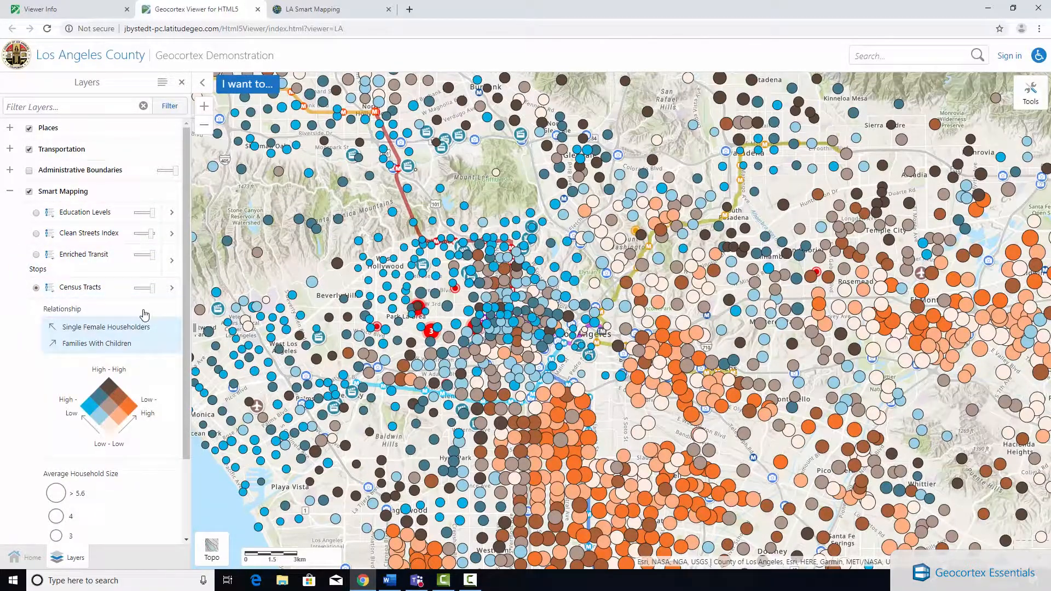
scroll(144, 313, down, 2)
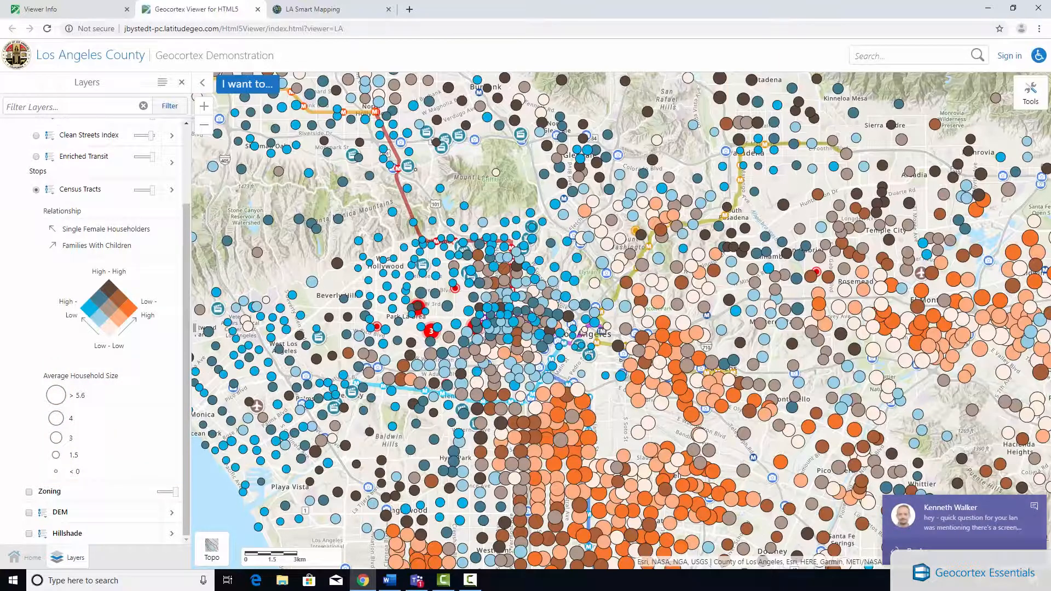
click(1033, 506)
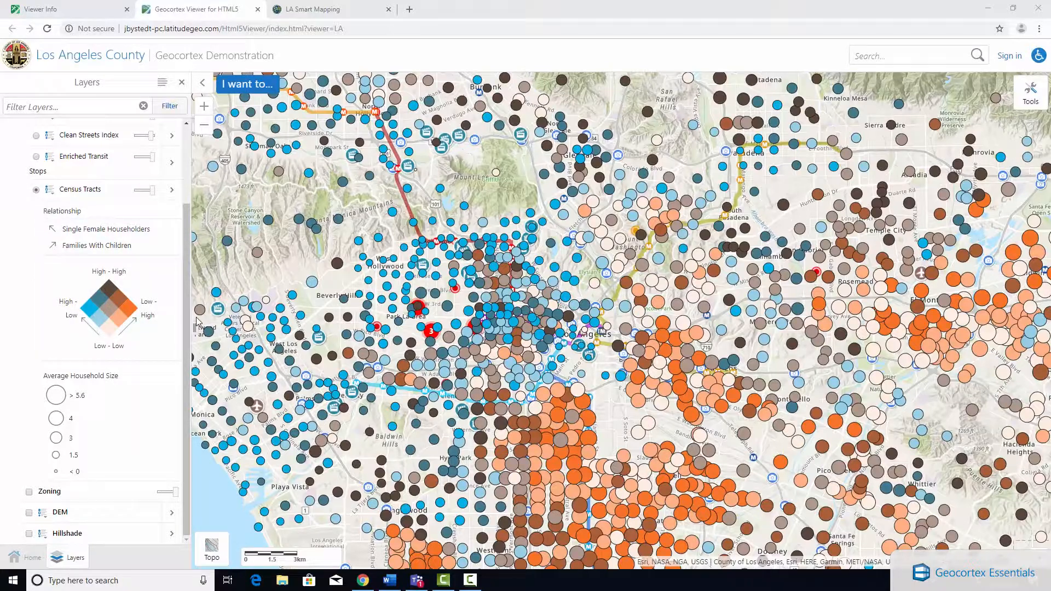
scroll(113, 358, up, 3)
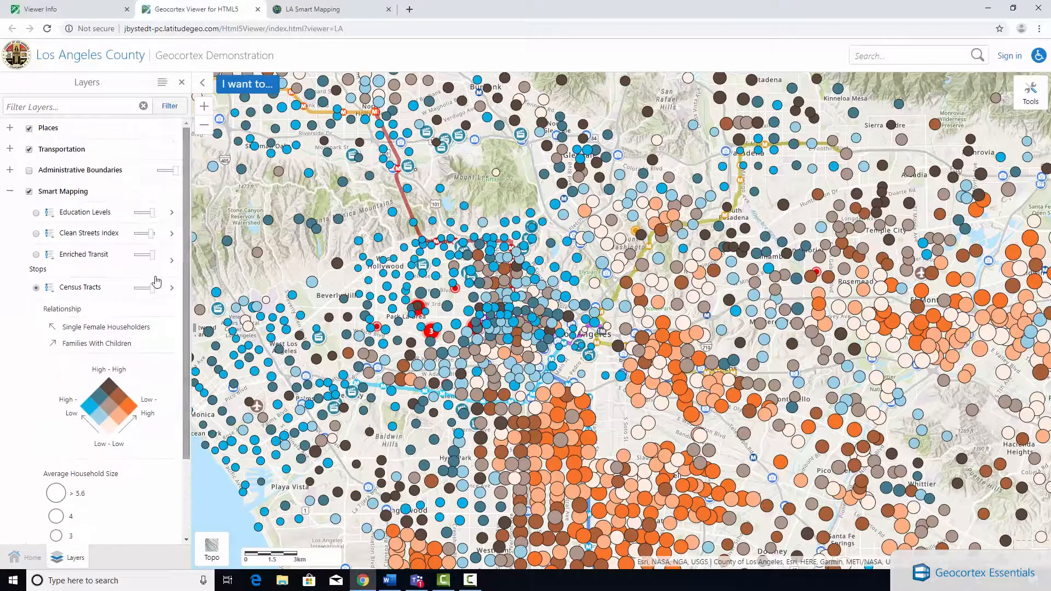
Make Clean Streets Index the visible Smart Mapping layer, review its legend and collapse that legend again.
click(36, 233)
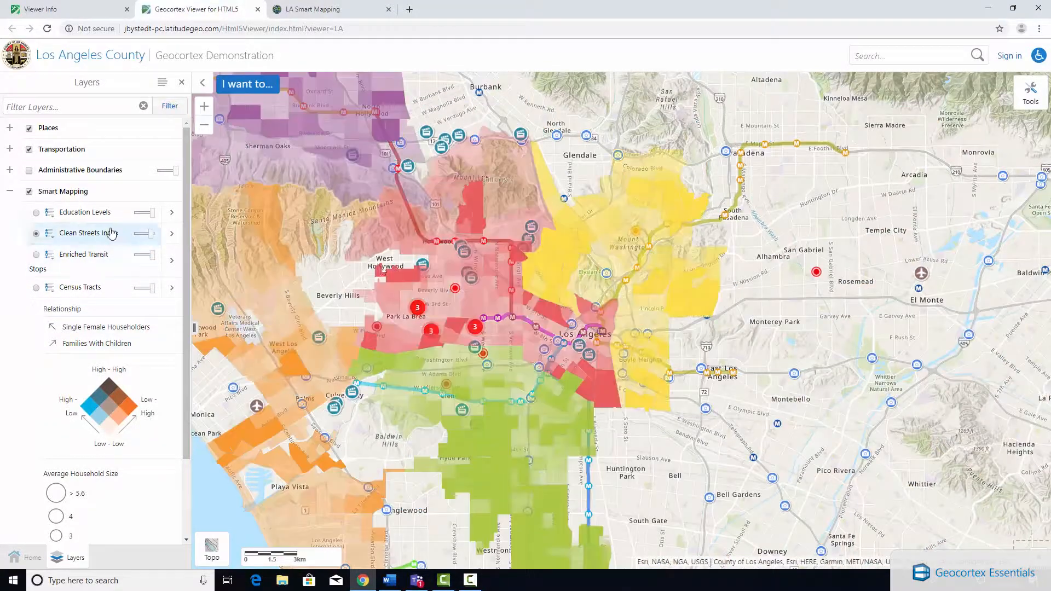
click(50, 233)
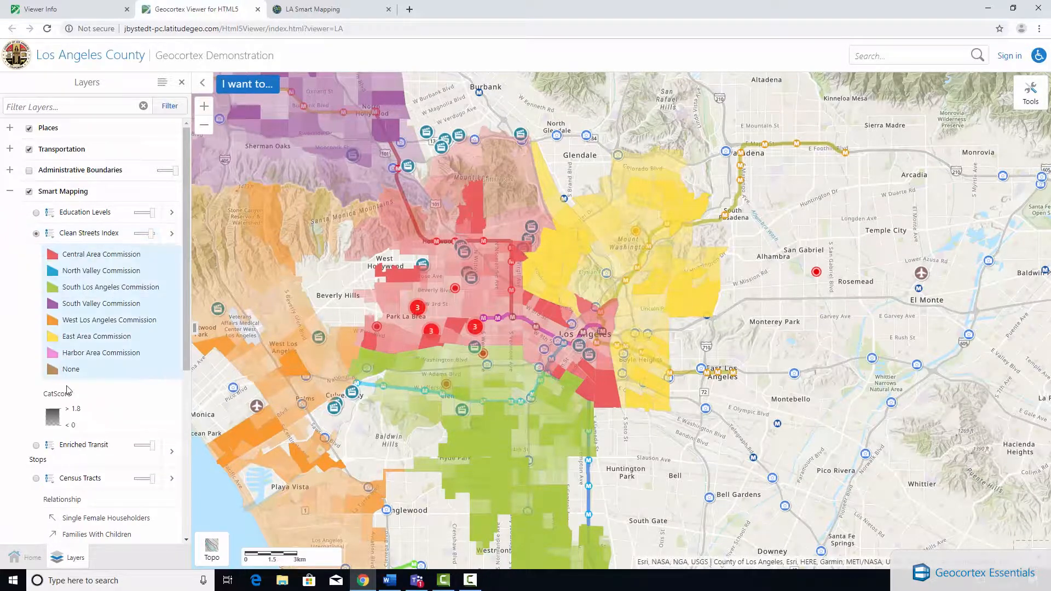
click(53, 236)
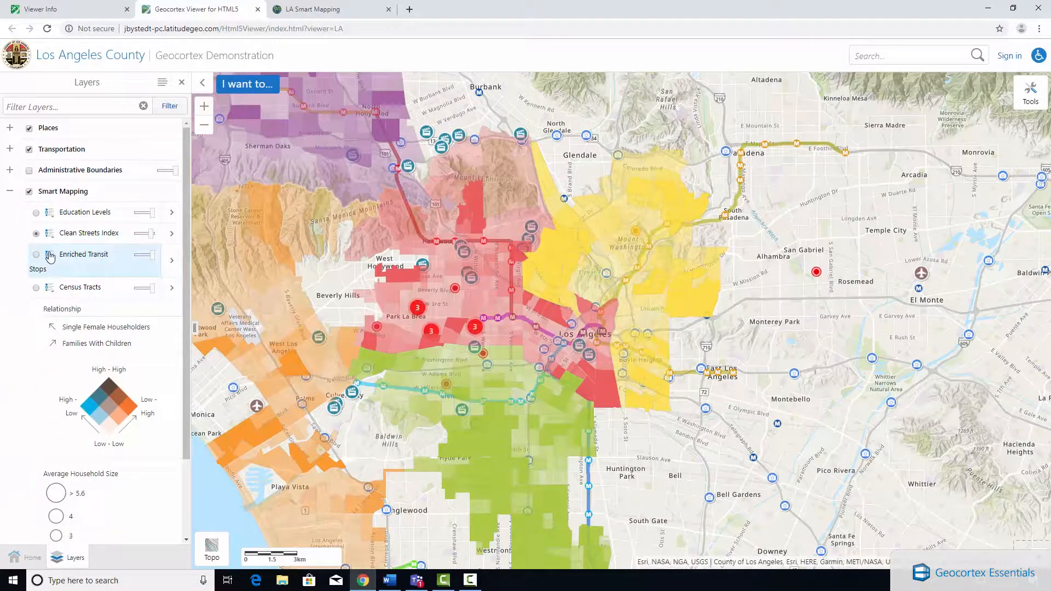
Make Education Levels the visible Smart Mapping layer, review its predominant category legend and collapse that legend again.
click(36, 213)
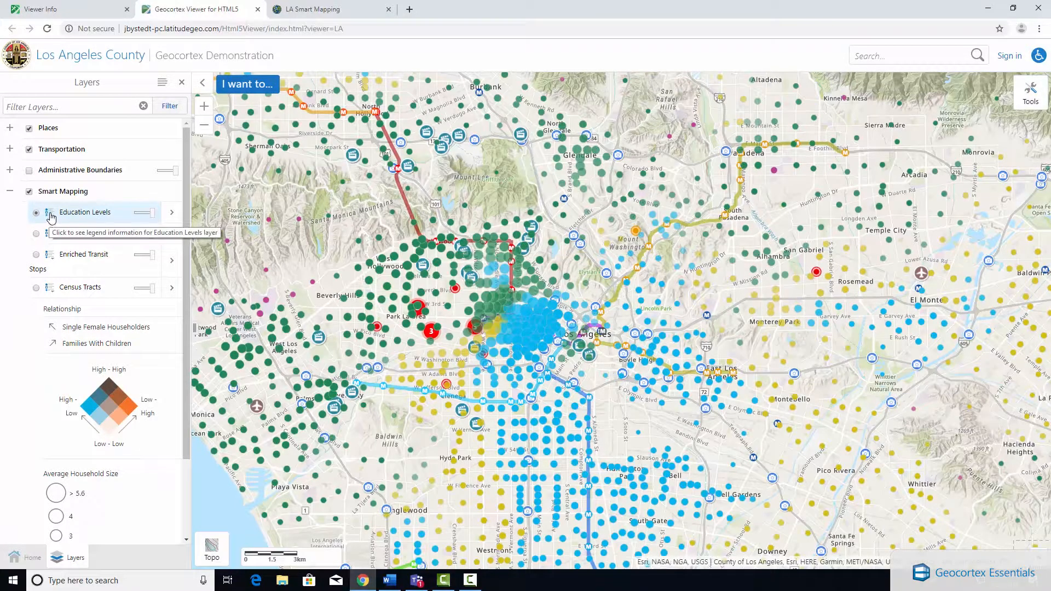
click(51, 217)
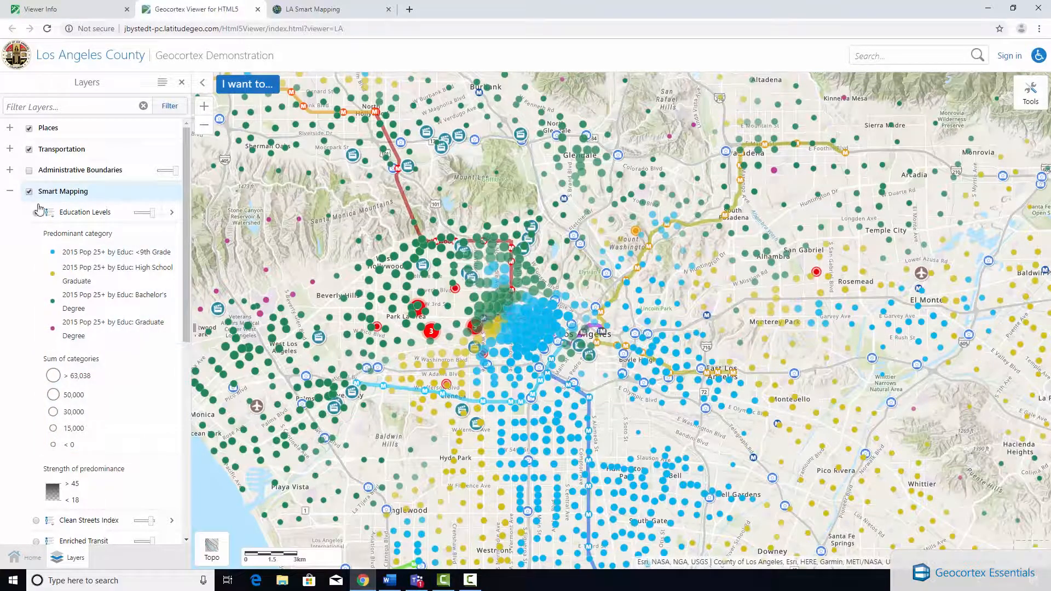
scroll(62, 186, down, 2)
scroll(62, 186, up, 3)
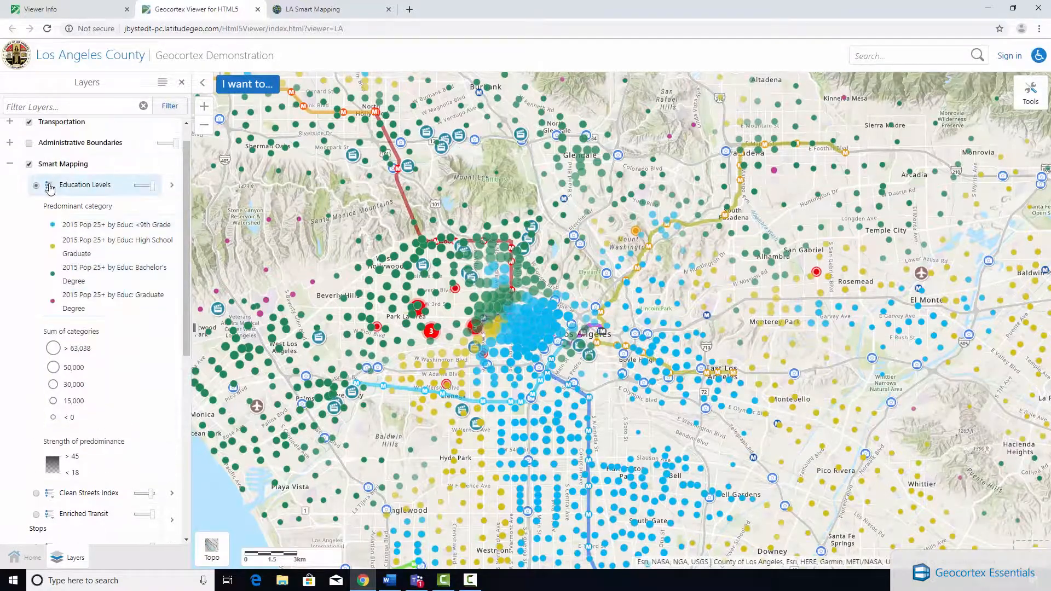
click(49, 185)
Show the Enriched Transit Stops layer on the map, examine its legend of population categories and sizes, and collapse the legend.
click(36, 226)
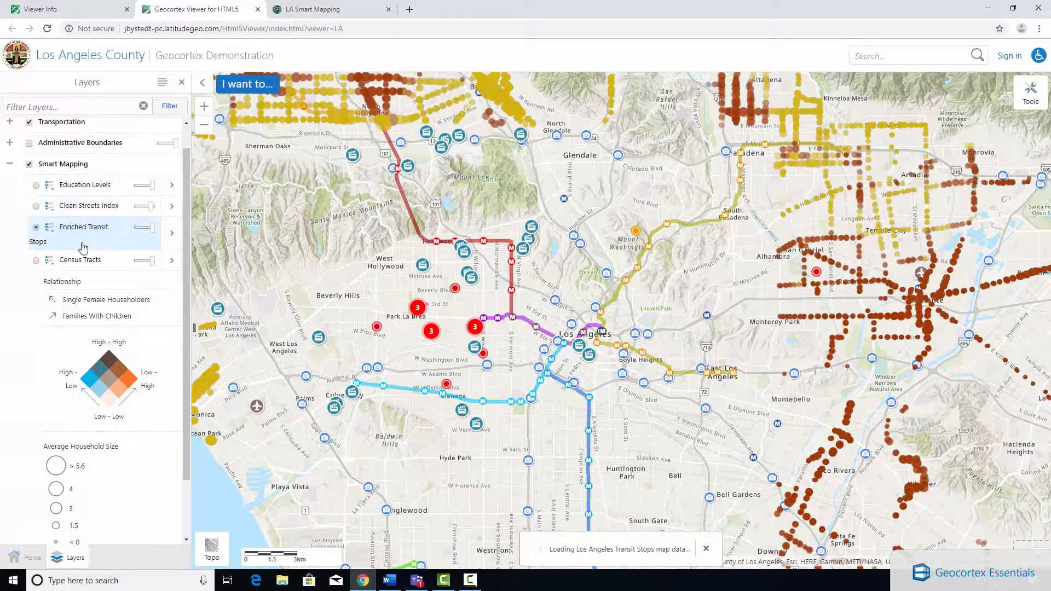
click(49, 227)
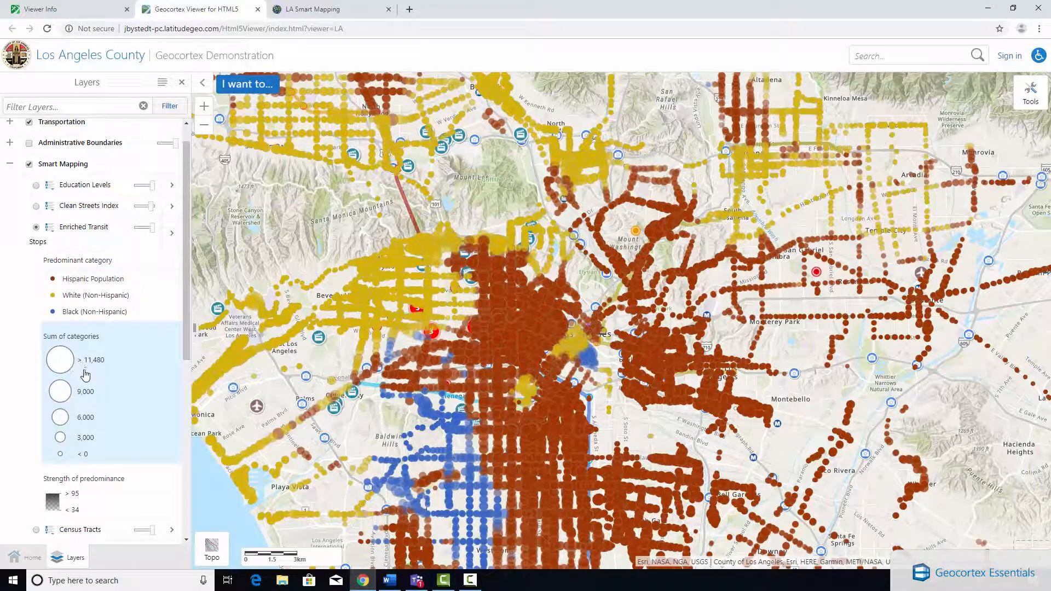
click(53, 231)
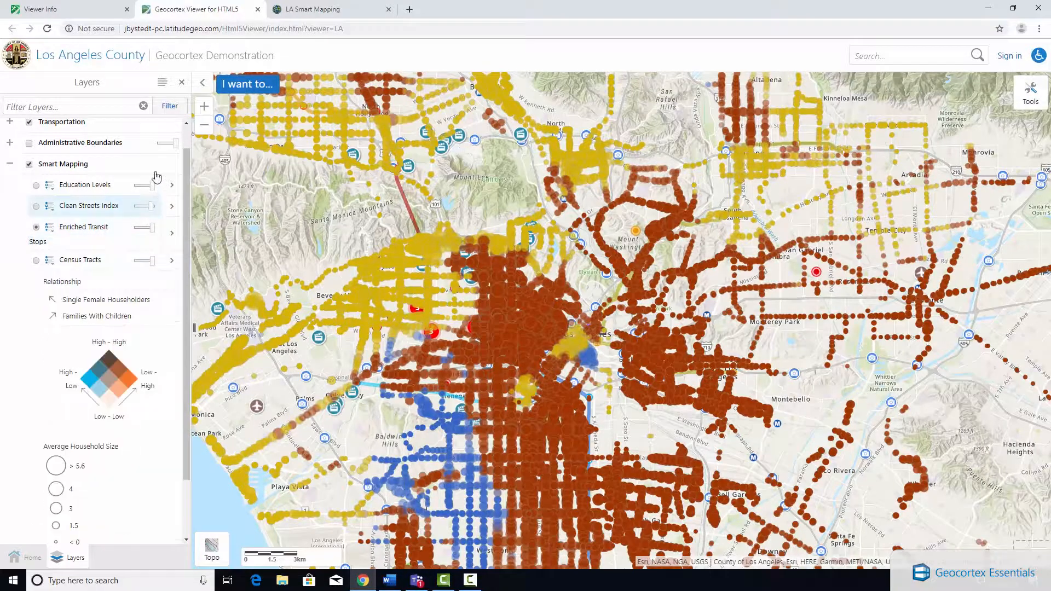
Switch the visible Smart Mapping layer back to Clean Streets Index.
click(35, 207)
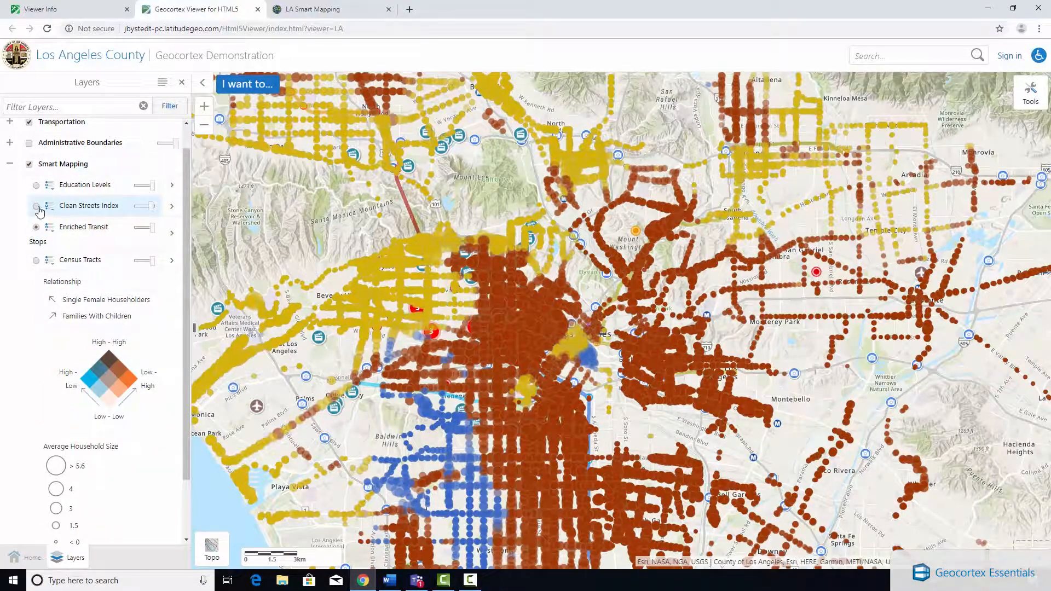